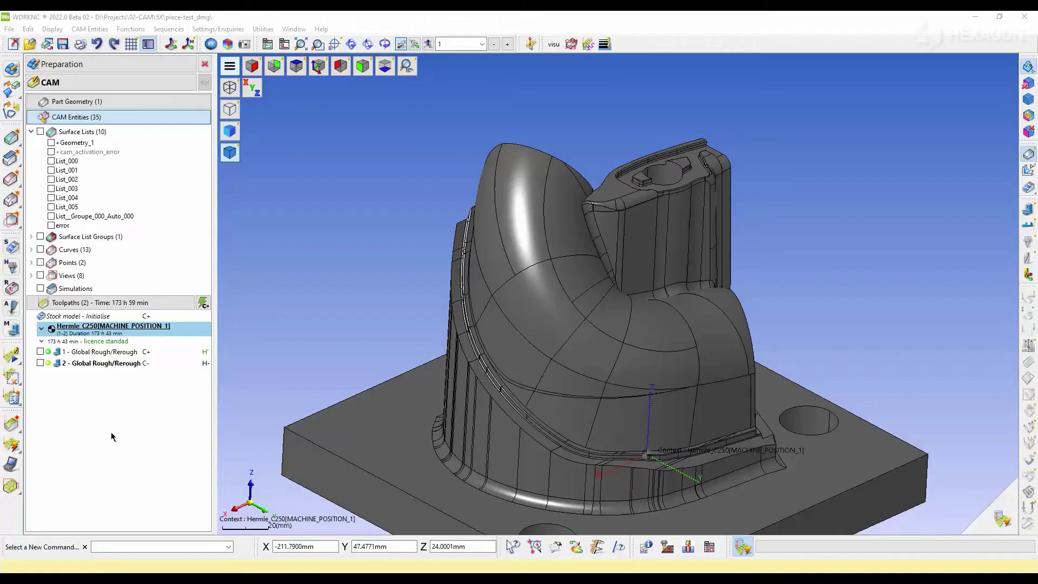
Create a new toolpath using the Fraise boule Ø12 ball-end cutter from the cetim library.
{"action": "right_click", "coordinate": [110, 432]}
{"action": "left_click", "coordinate": [163, 184]}
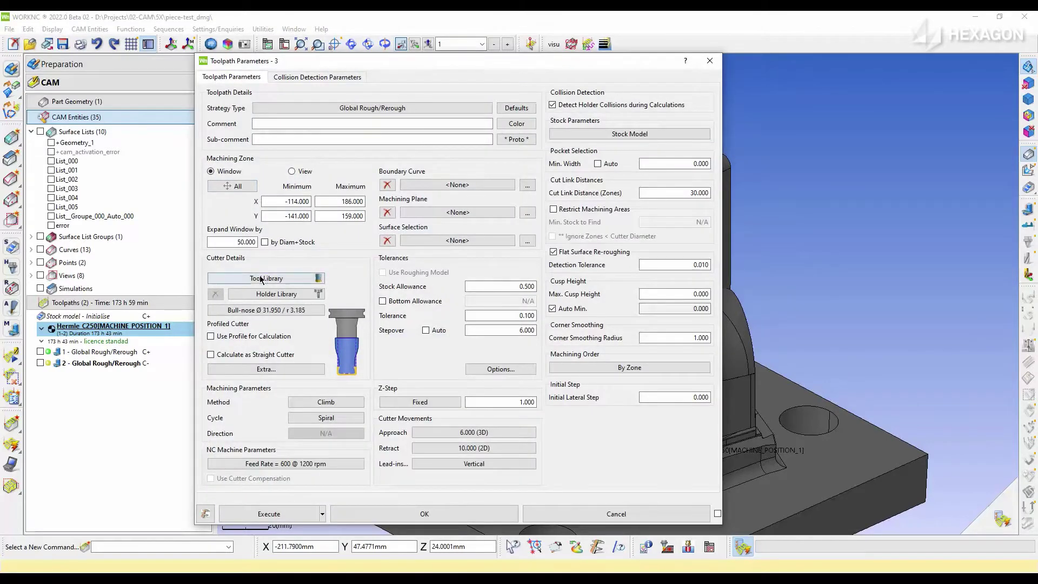
{"action": "left_click", "coordinate": [261, 279]}
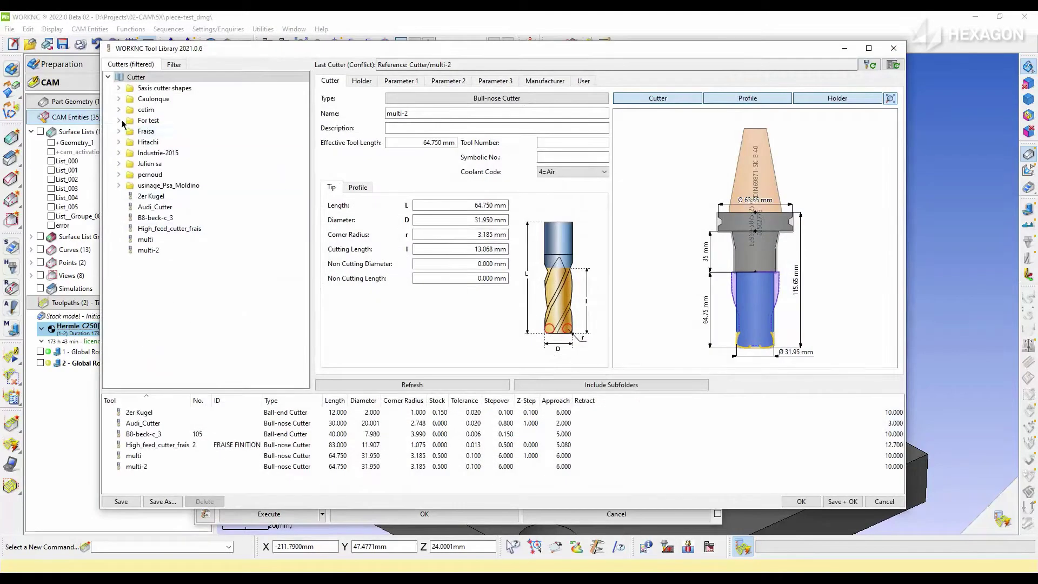
{"action": "left_click", "coordinate": [119, 109]}
{"action": "left_click", "coordinate": [162, 152]}
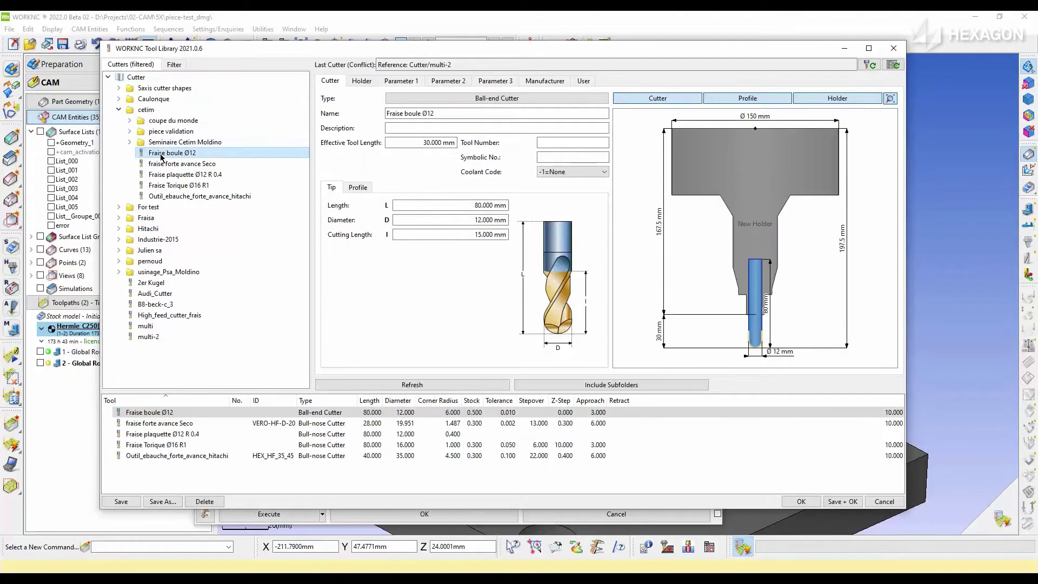
{"action": "left_click", "coordinate": [801, 501]}
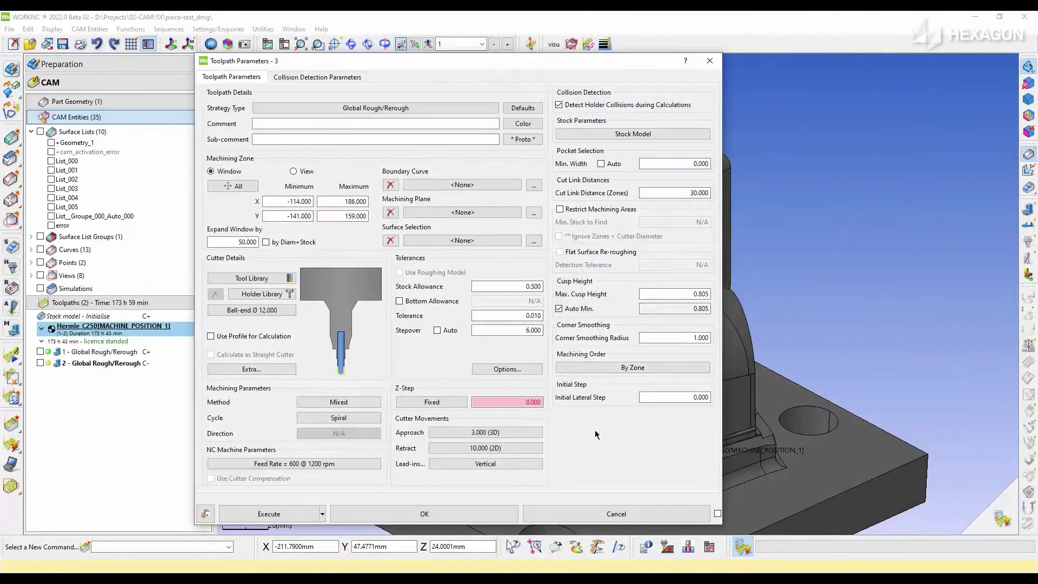
Set the toolpath strategy to 5-axis - Offset Machining (2022 - New!).
{"action": "left_click", "coordinate": [424, 112]}
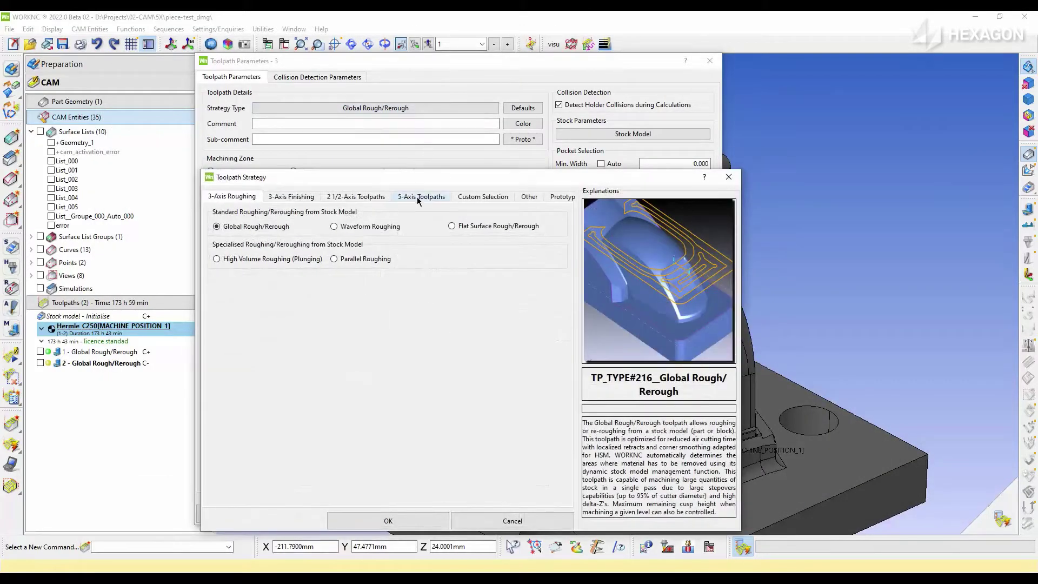
{"action": "left_click", "coordinate": [418, 197]}
{"action": "left_click", "coordinate": [285, 227]}
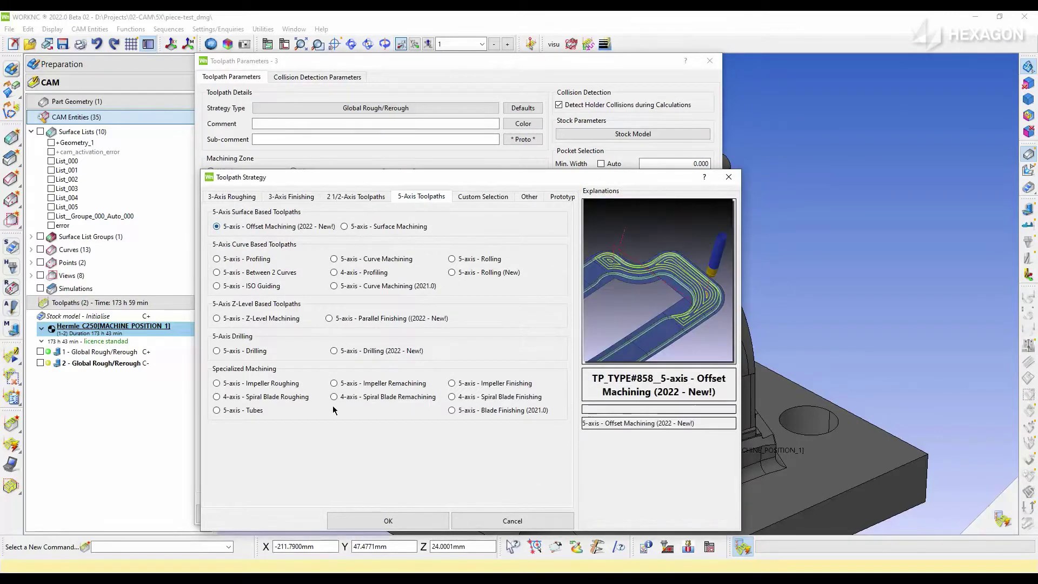
{"action": "left_click", "coordinate": [381, 520]}
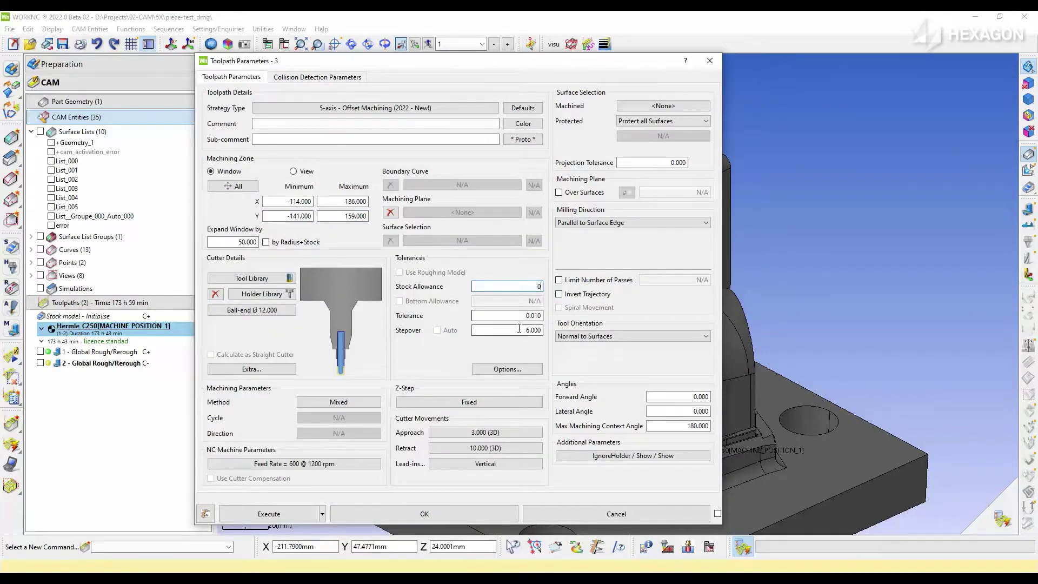
Use radial lead-ins with a radius of 2.
{"action": "left_click", "coordinate": [481, 464]}
{"action": "mouse_move", "coordinate": [329, 295]}
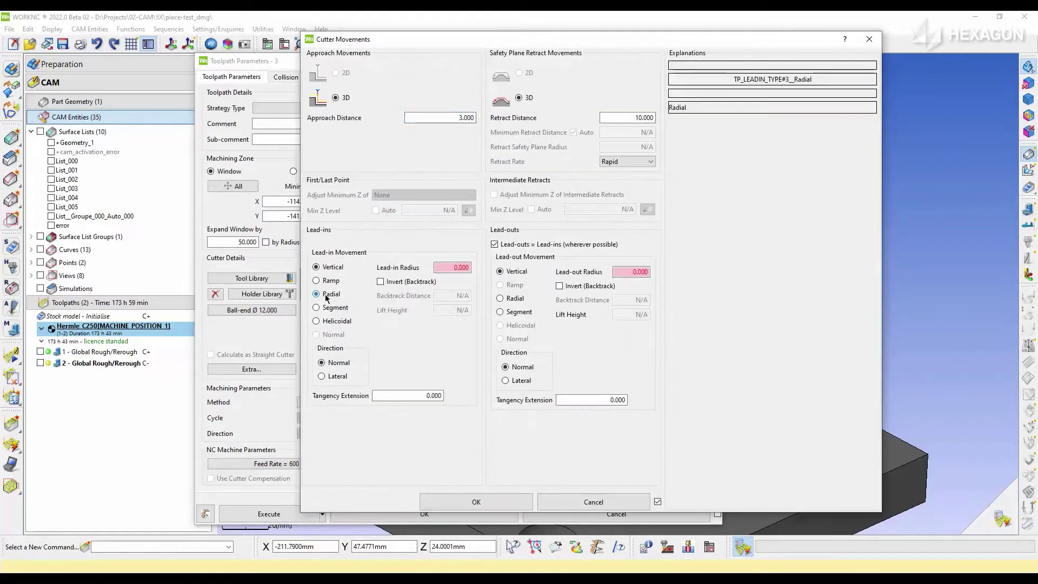
{"action": "left_click", "coordinate": [452, 267]}
{"action": "type", "text": "2"}
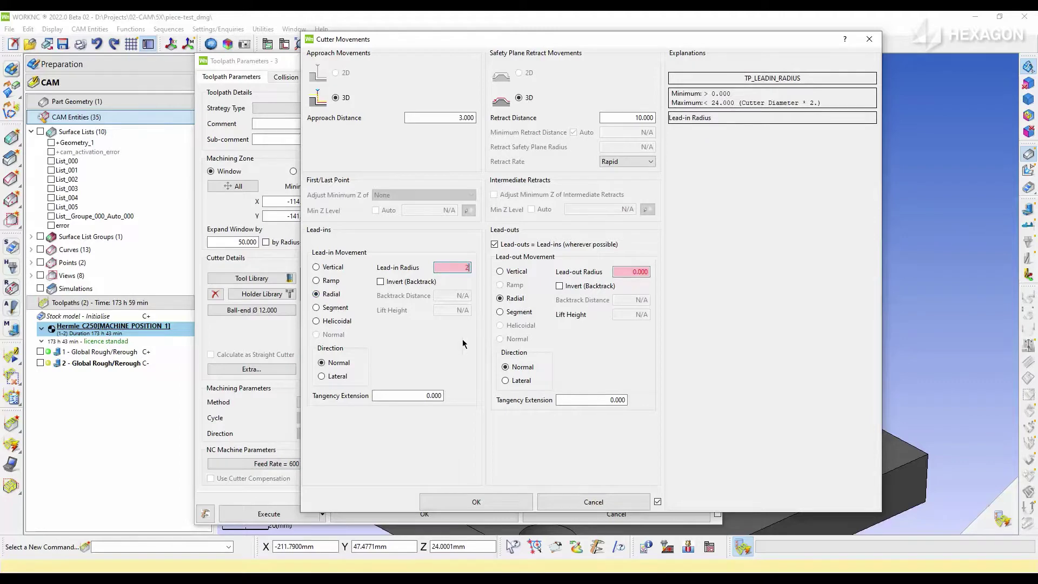
{"action": "left_click", "coordinate": [443, 501]}
Pick the elbow surfaces List_005 as the machined surfaces.
{"action": "left_click", "coordinate": [656, 106]}
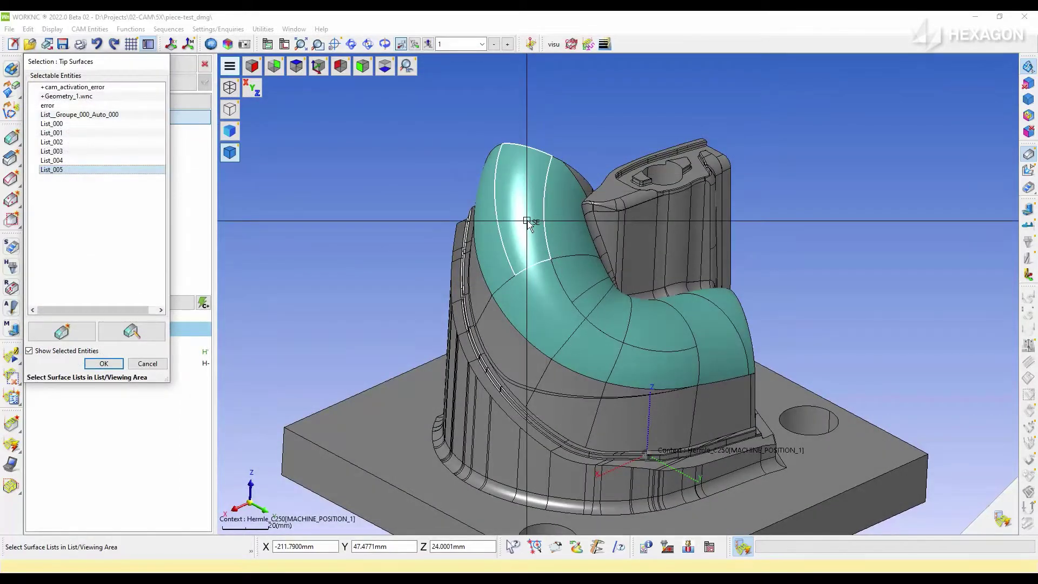
{"action": "left_click", "coordinate": [529, 223]}
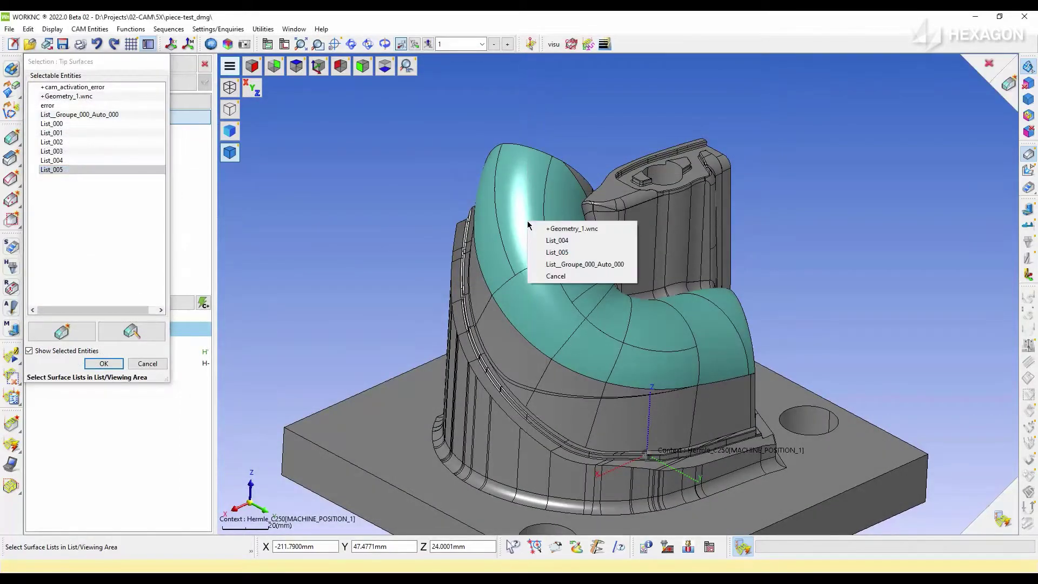
{"action": "left_click", "coordinate": [564, 252]}
{"action": "left_click", "coordinate": [114, 367]}
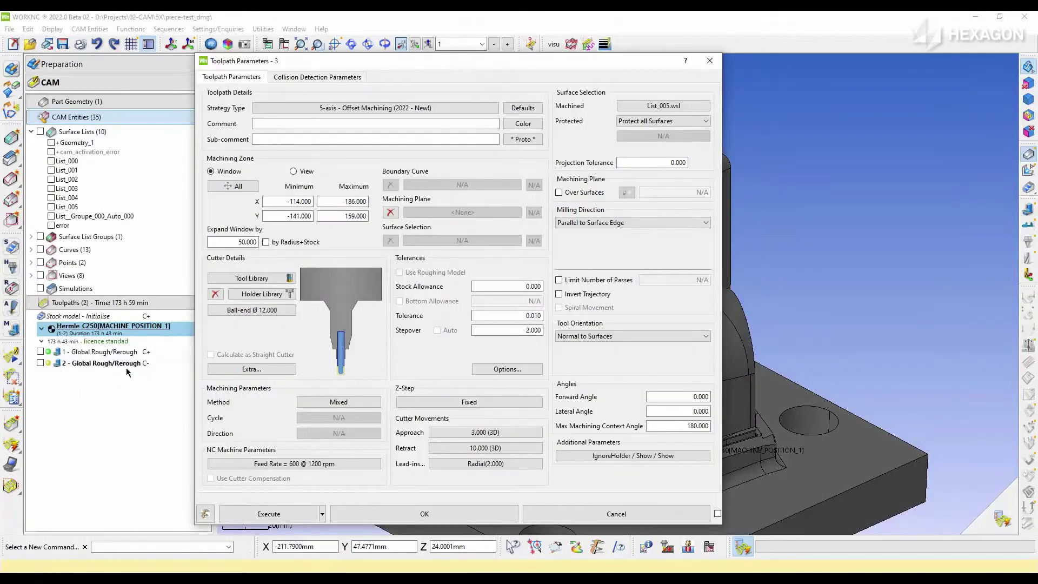
{"action": "left_click", "coordinate": [666, 223]}
Run the passes parallel to the guide curve Curve_012.
{"action": "left_click", "coordinate": [611, 250]}
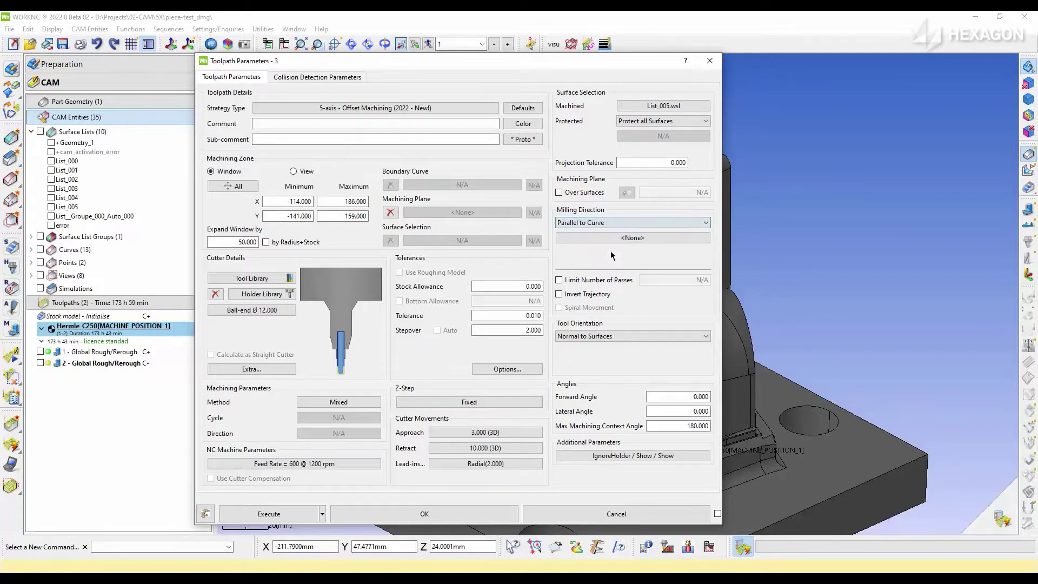
{"action": "left_click", "coordinate": [656, 240]}
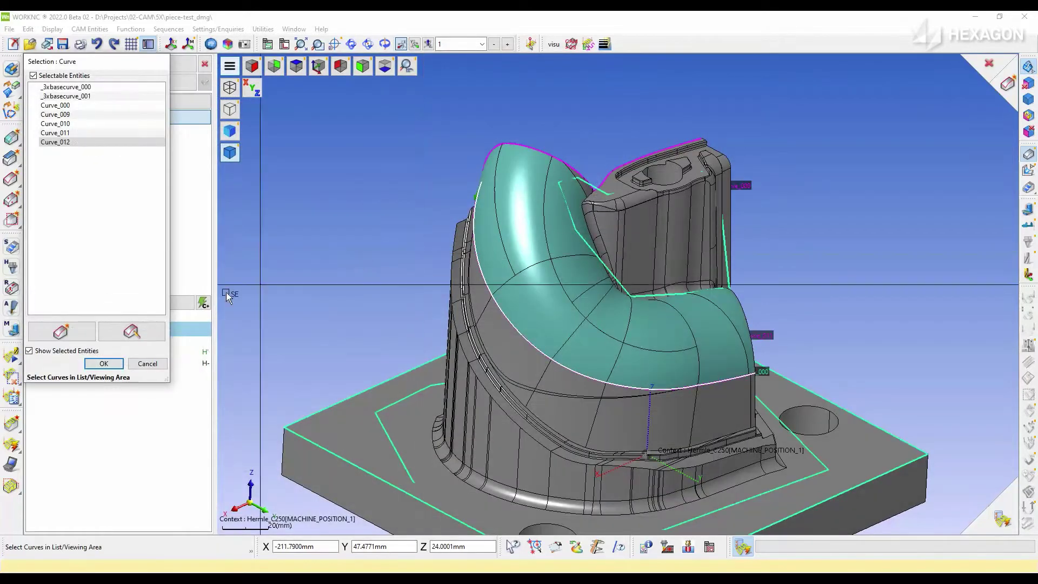
{"action": "left_click", "coordinate": [660, 394]}
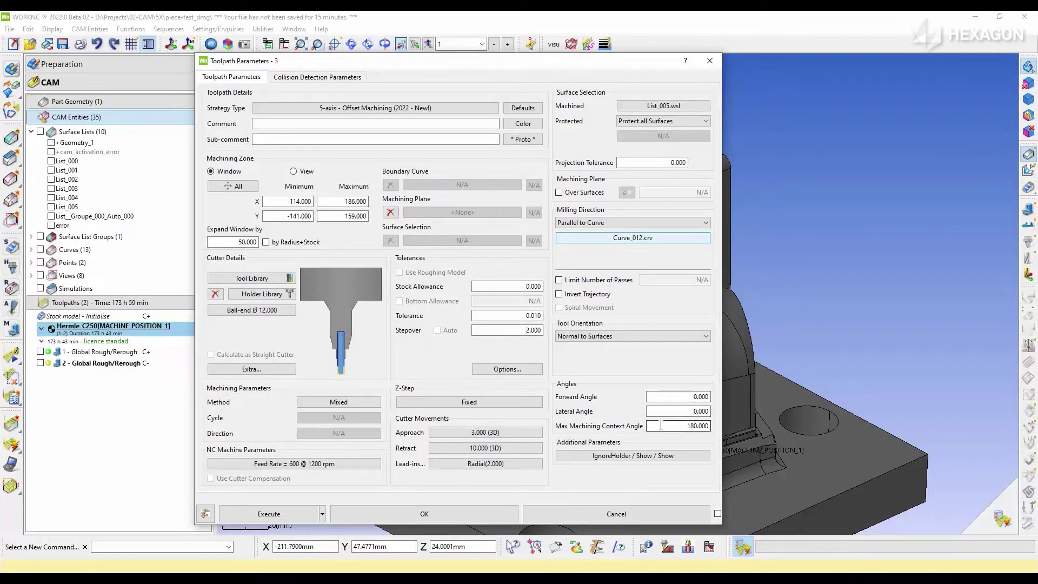
Orient the tool to the Z axis with lateral angle 10 and accept the toolpath.
{"action": "left_click", "coordinate": [638, 336]}
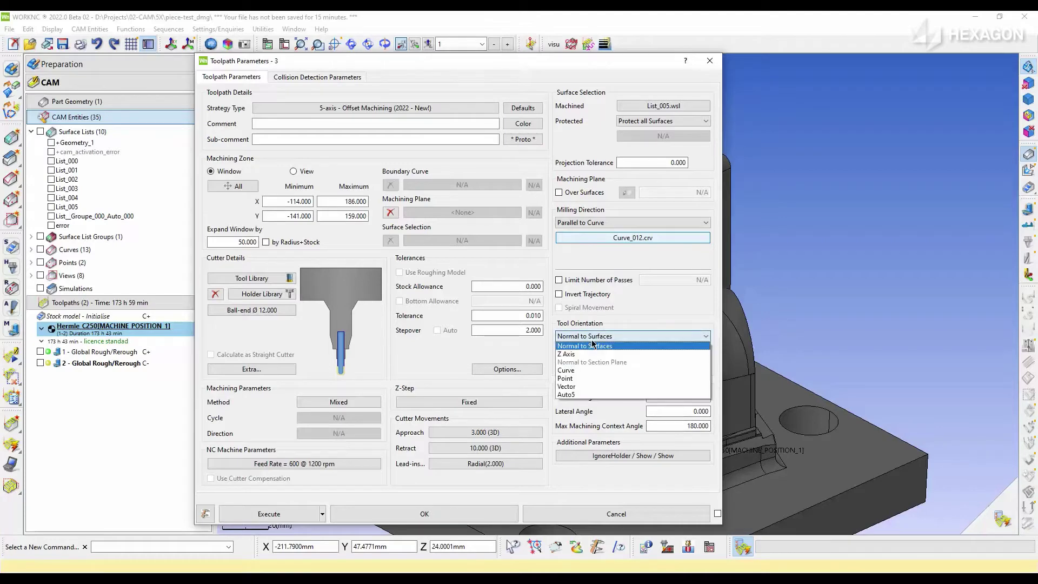
{"action": "left_click", "coordinate": [657, 353]}
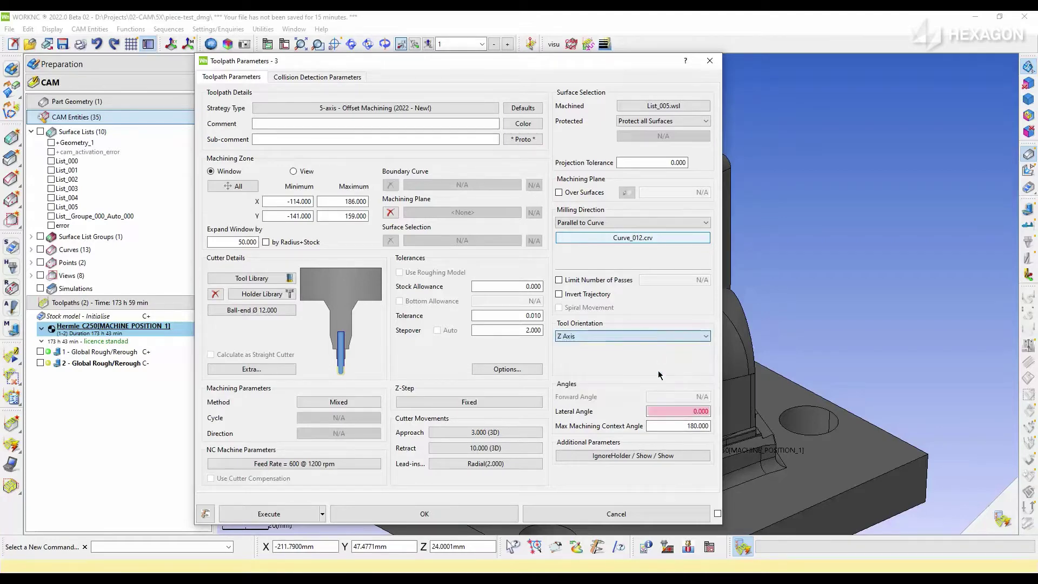
{"action": "left_click", "coordinate": [660, 407]}
{"action": "type", "text": "10"}
{"action": "left_click", "coordinate": [445, 514]}
Execute toolpath 3 and let the 5-axis Offset Machining calculation finish at 13 minutes.
{"action": "right_click", "coordinate": [181, 378]}
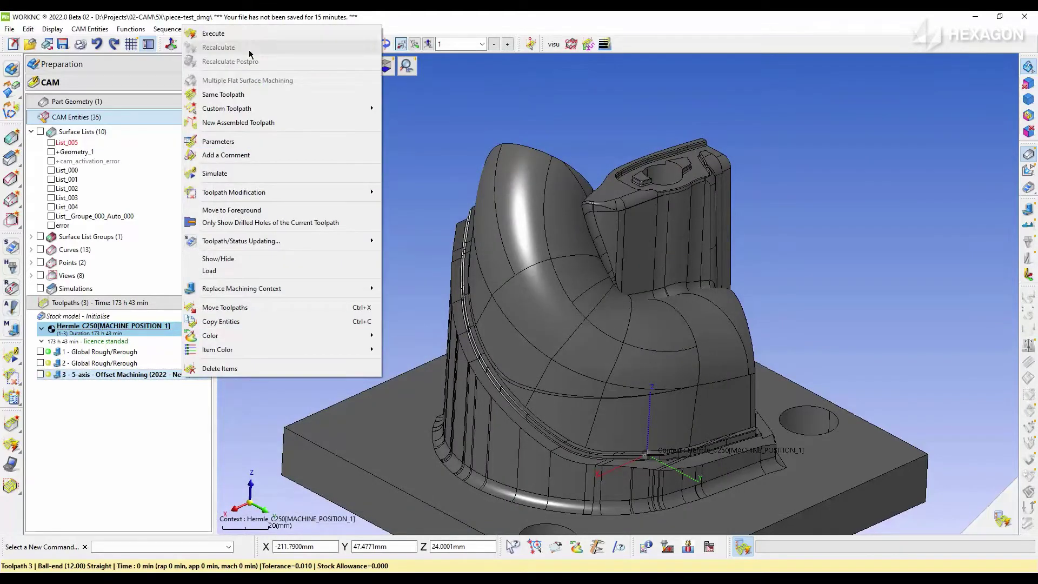
{"action": "left_click", "coordinate": [259, 34]}
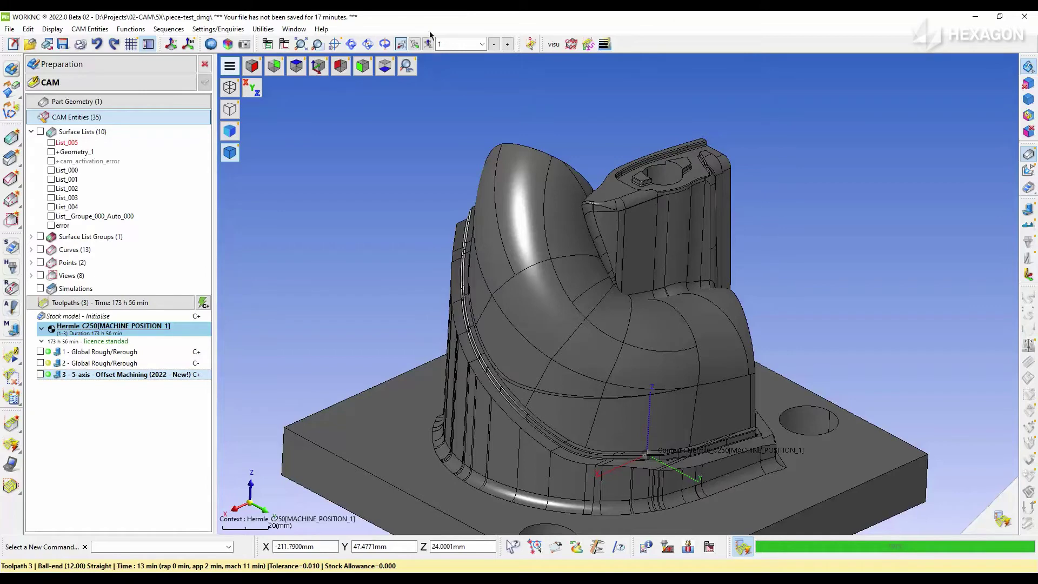
Show toolpath 3 on the part and preview it progressively to point 5749 of 8123.
{"action": "left_click", "coordinate": [133, 375]}
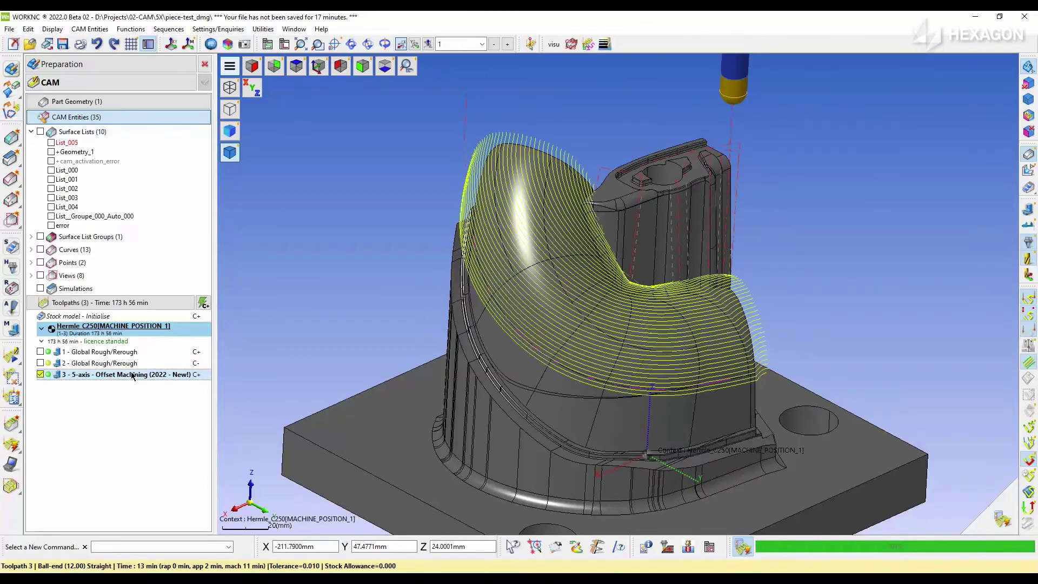
{"action": "left_click", "coordinate": [11, 358]}
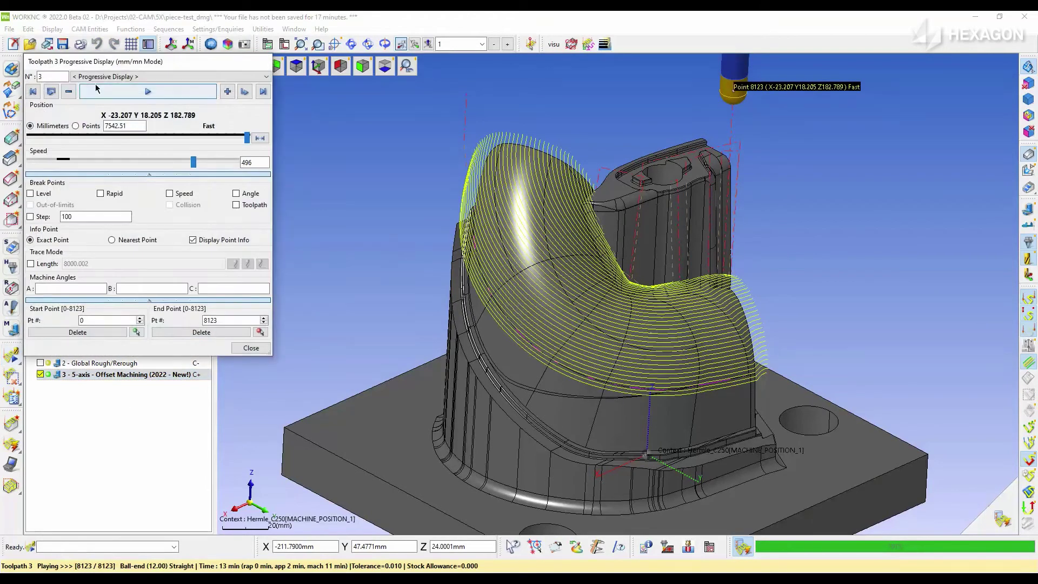
{"action": "left_click", "coordinate": [97, 89]}
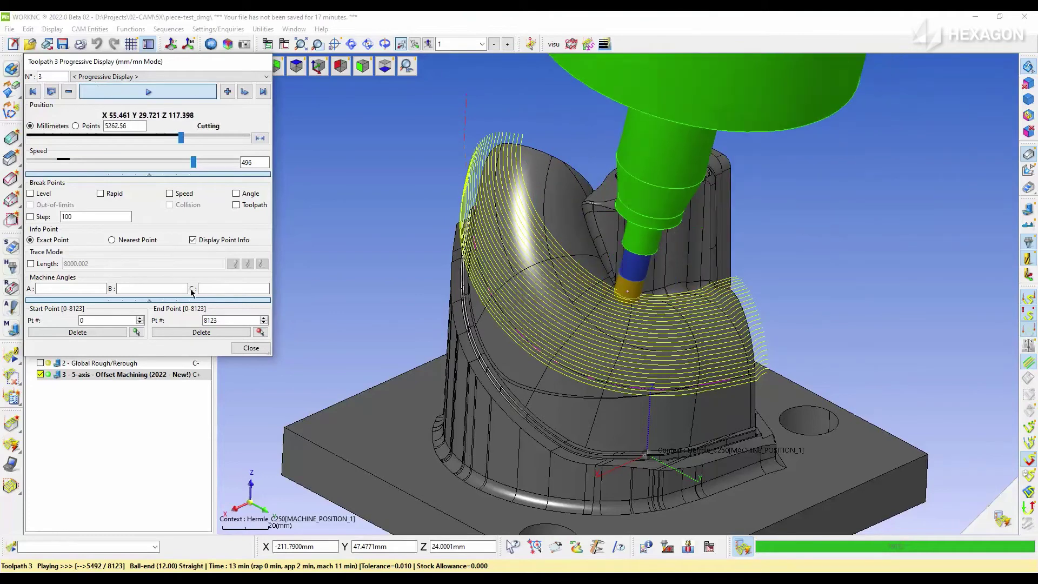
{"action": "left_click", "coordinate": [175, 93]}
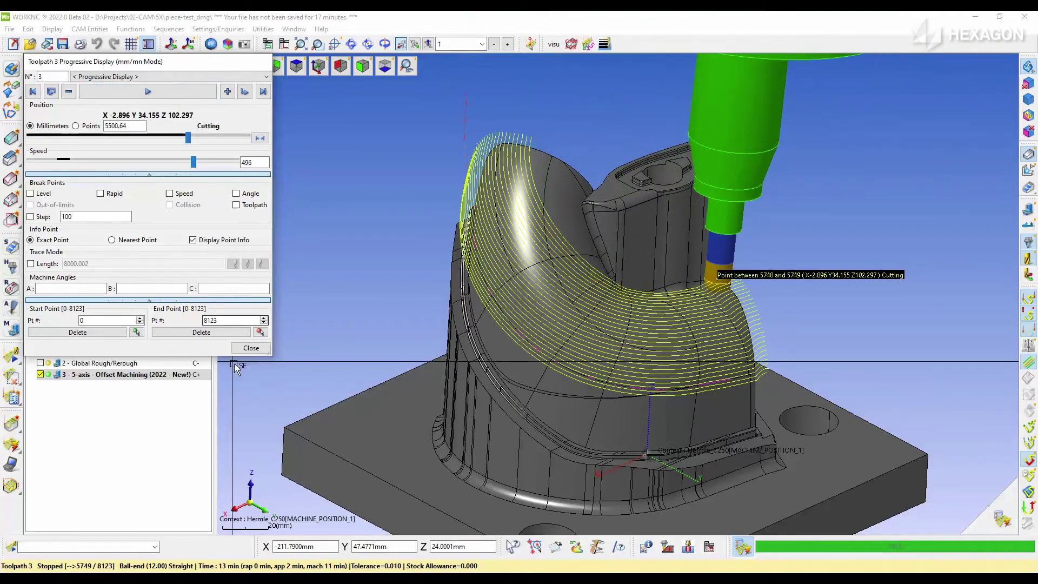
{"action": "left_click", "coordinate": [251, 348]}
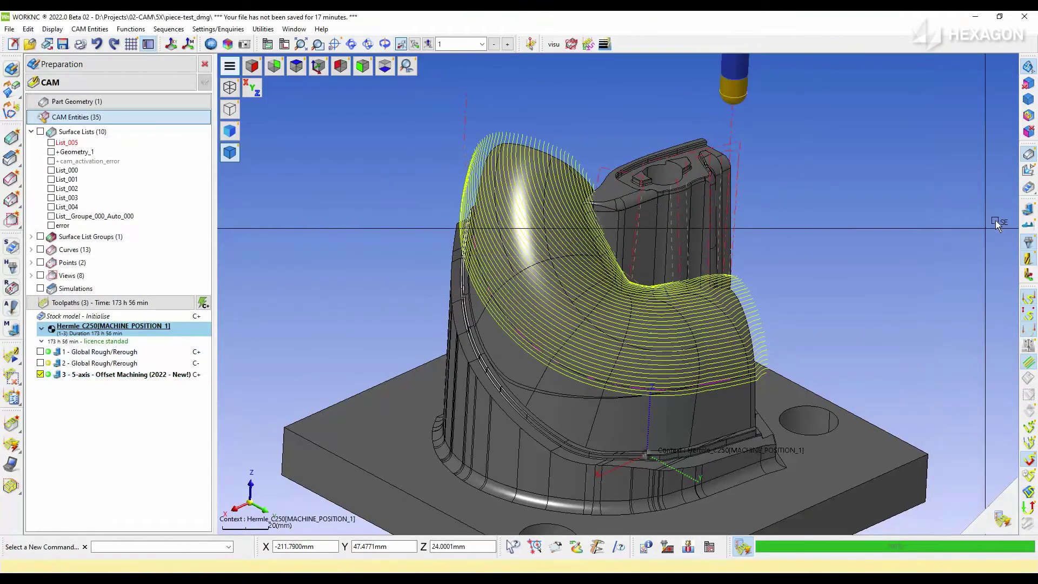
Show the Hermle C250 machine around the part and start playing toolpath 3 on it.
{"action": "left_click", "coordinate": [1025, 210]}
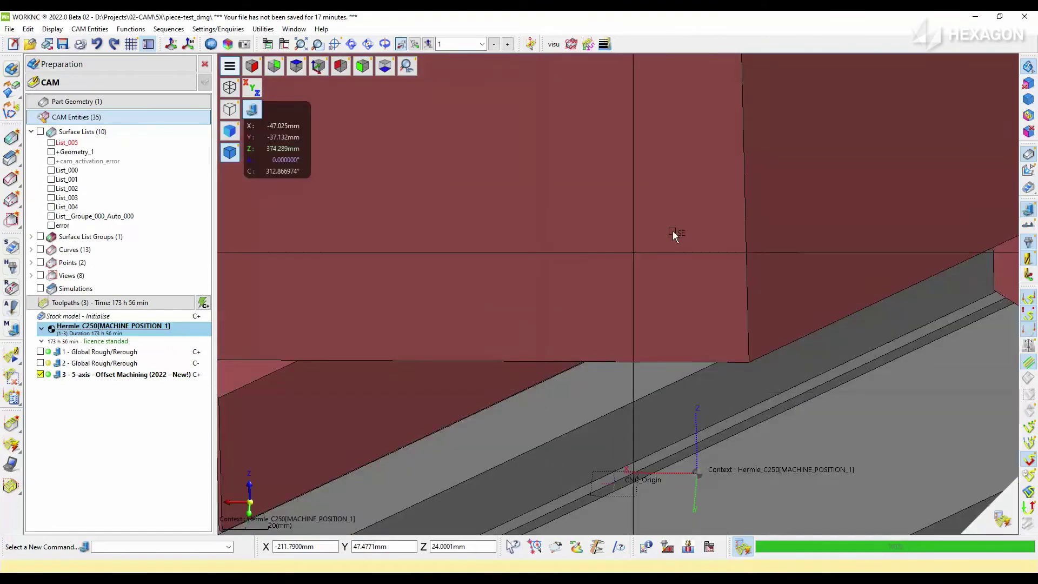
{"action": "scroll", "coordinate": [732, 217], "scroll_direction": "down", "scroll_amount": 5}
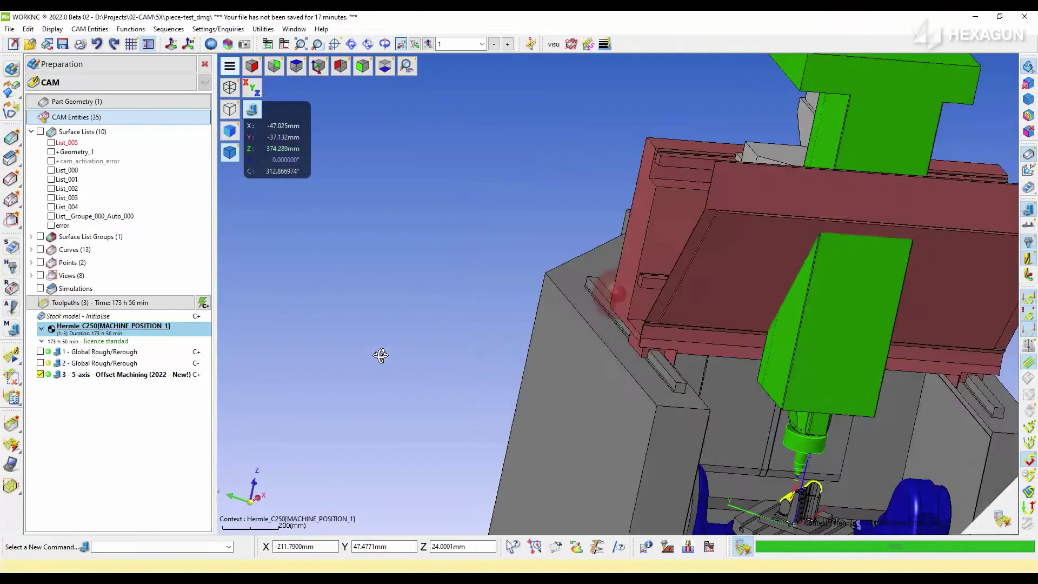
{"action": "middle_click_drag", "start_coordinate": [381, 355], "coordinate": [567, 281]}
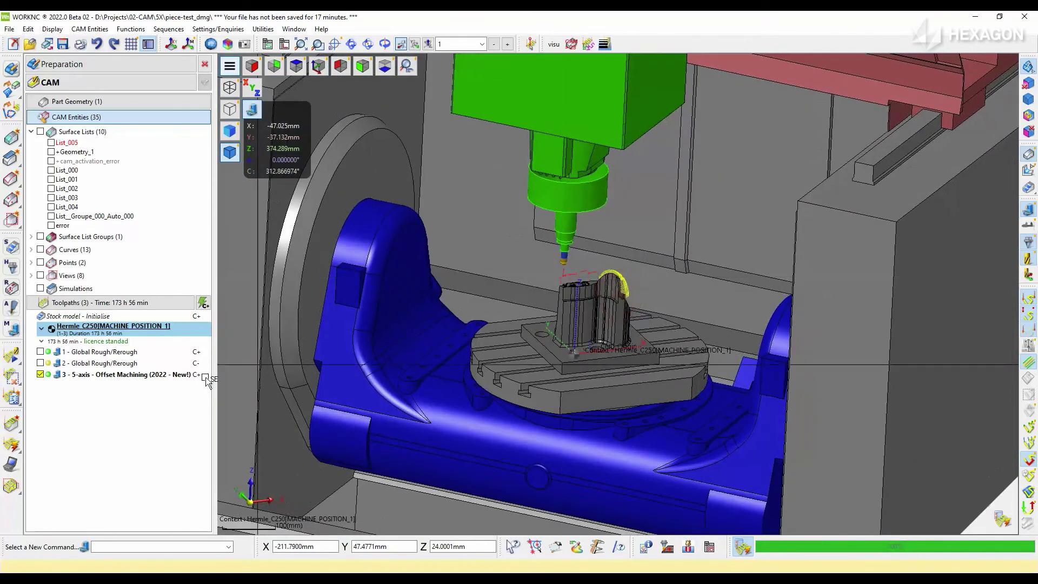
{"action": "left_click", "coordinate": [6, 360]}
{"action": "left_click", "coordinate": [124, 93]}
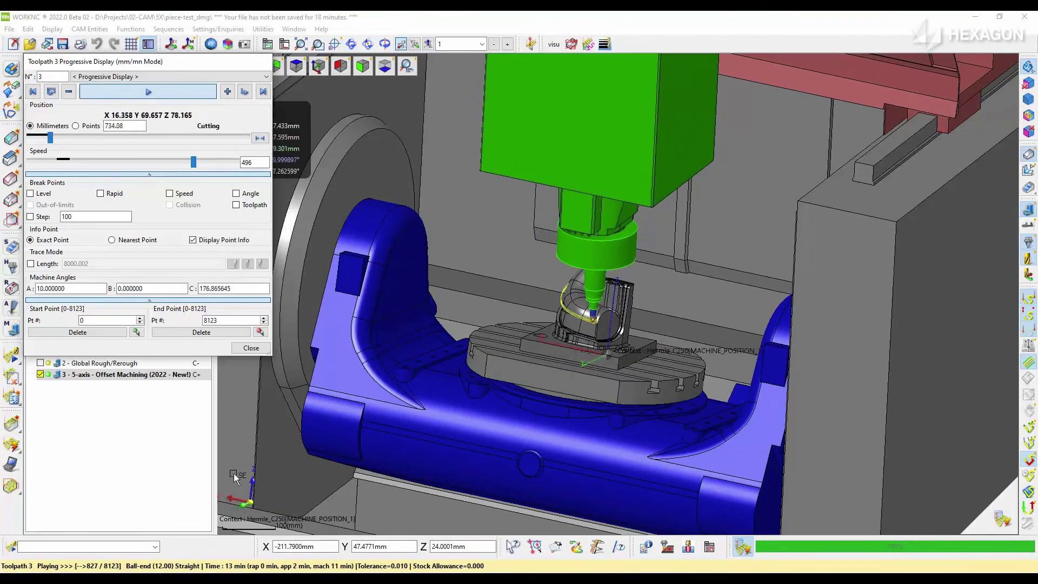
Pause to zoom in on the tool tip, resume, and stop at point 5429 of 8123.
{"action": "left_click", "coordinate": [323, 255]}
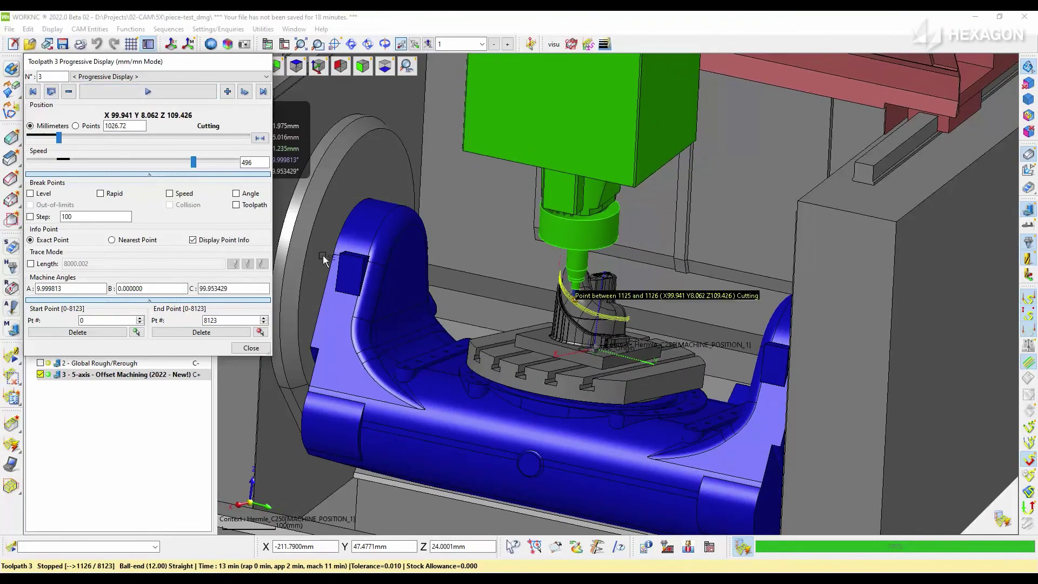
{"action": "scroll", "coordinate": [625, 296], "scroll_direction": "up", "scroll_amount": 2}
{"action": "scroll", "coordinate": [624, 296], "scroll_direction": "up", "scroll_amount": 2}
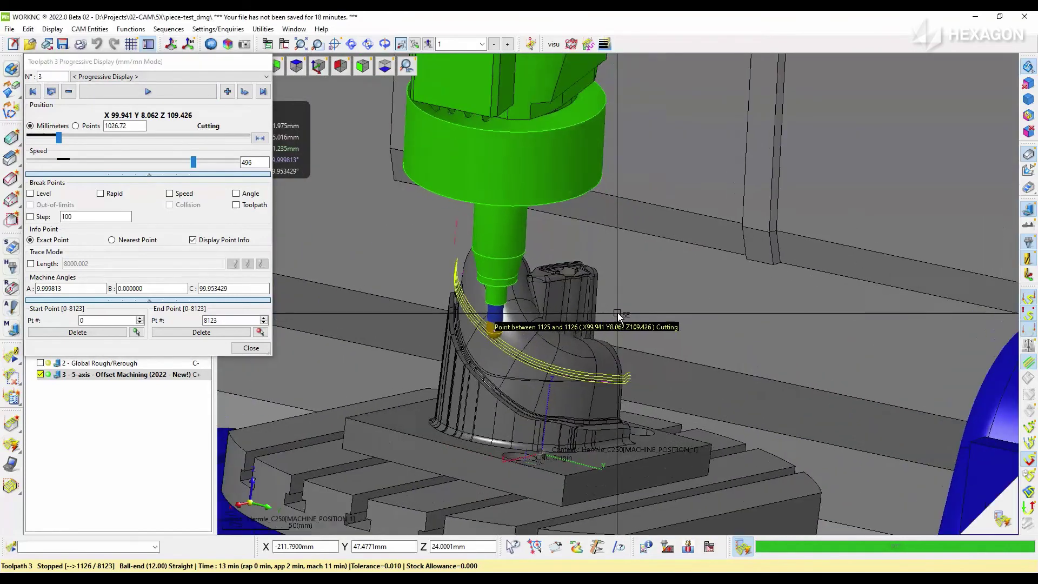
{"action": "scroll", "coordinate": [625, 296], "scroll_direction": "up", "scroll_amount": 1}
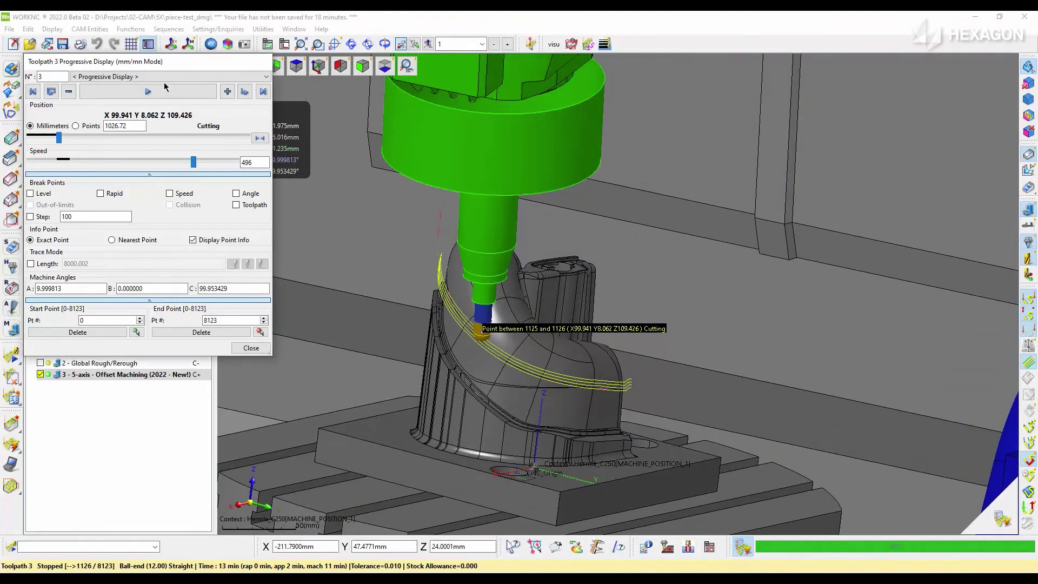
{"action": "left_click", "coordinate": [145, 92]}
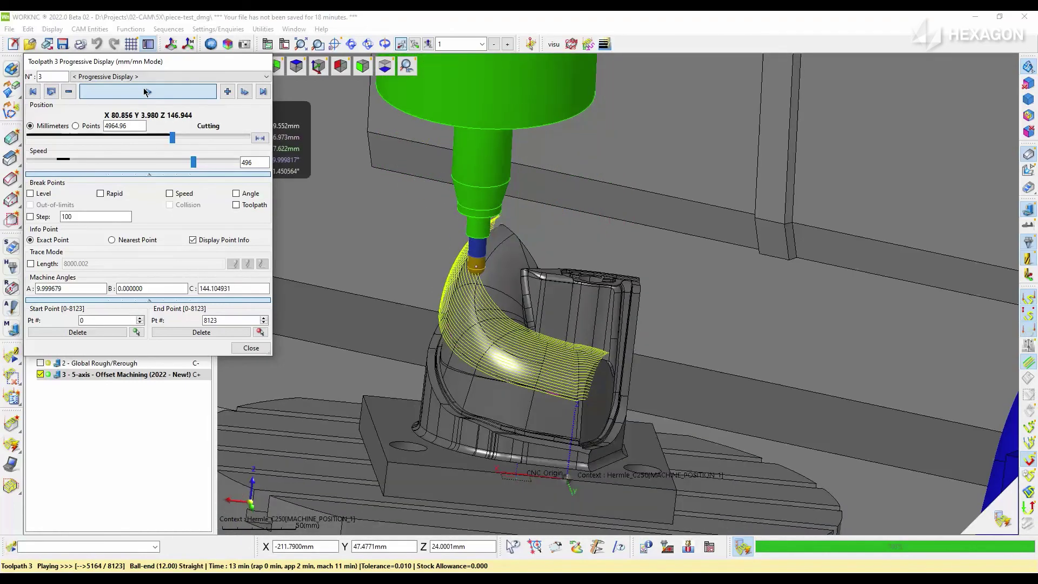
{"action": "left_click", "coordinate": [151, 95]}
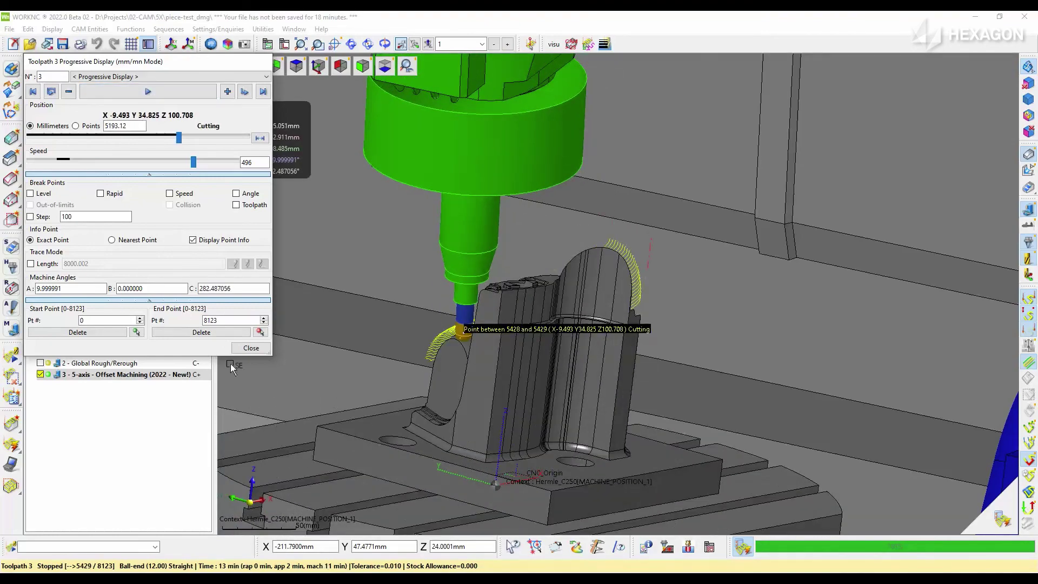
{"action": "left_click", "coordinate": [251, 348]}
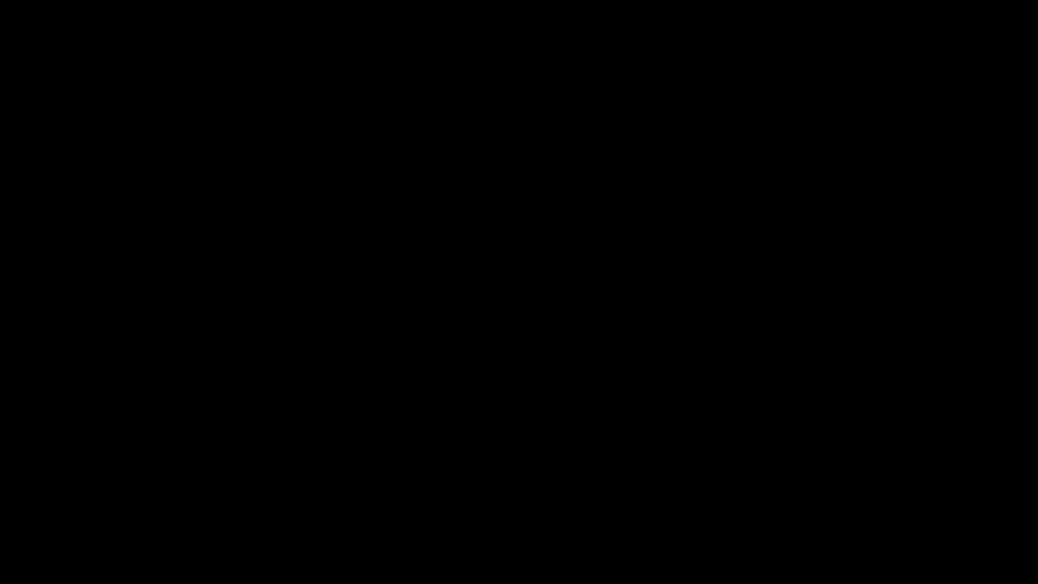